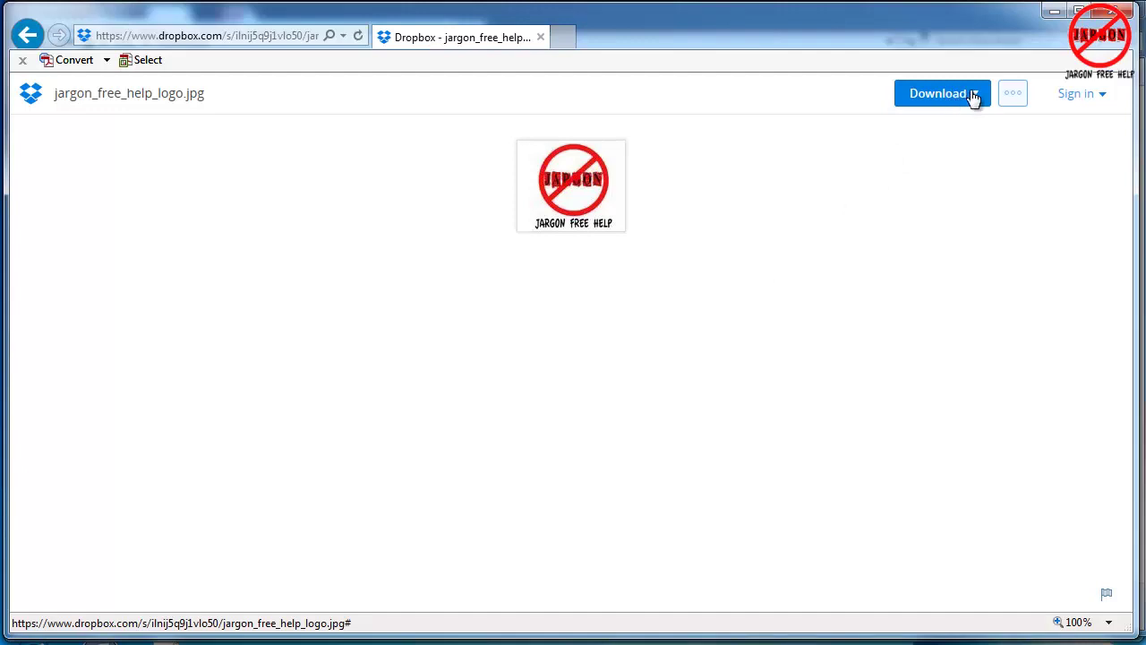
# Step: Download jargon_free_help_logo.jpg from the shared Dropbox page with Direct download, save it, and open the folder containing it
pyautogui.click(973, 96)
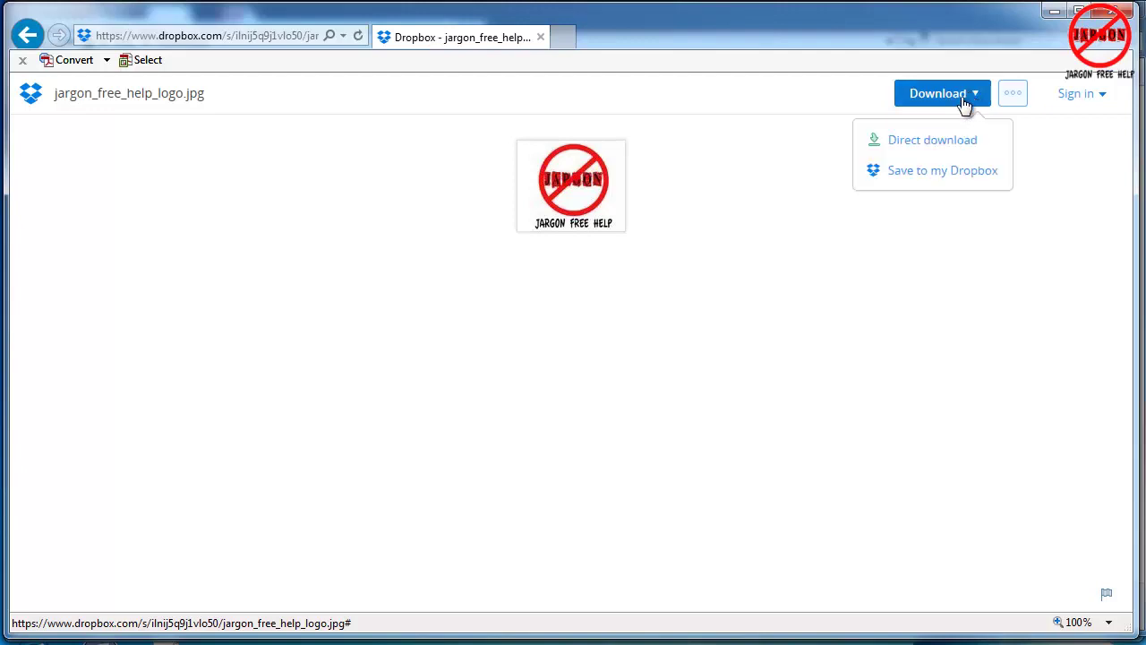
pyautogui.click(932, 145)
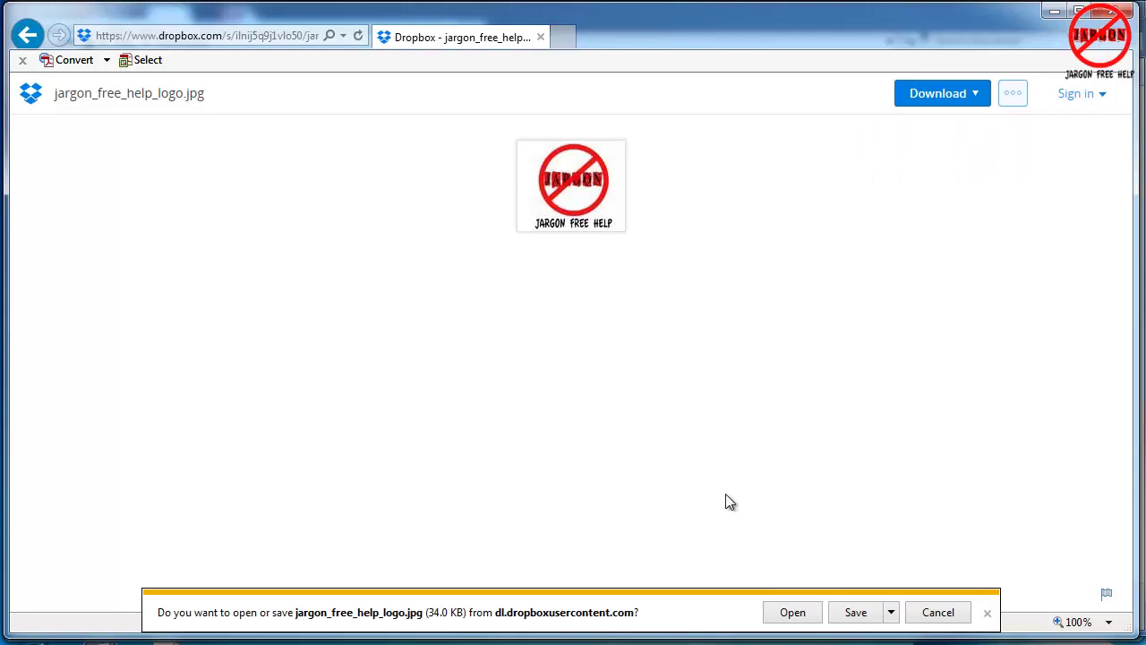
pyautogui.click(855, 612)
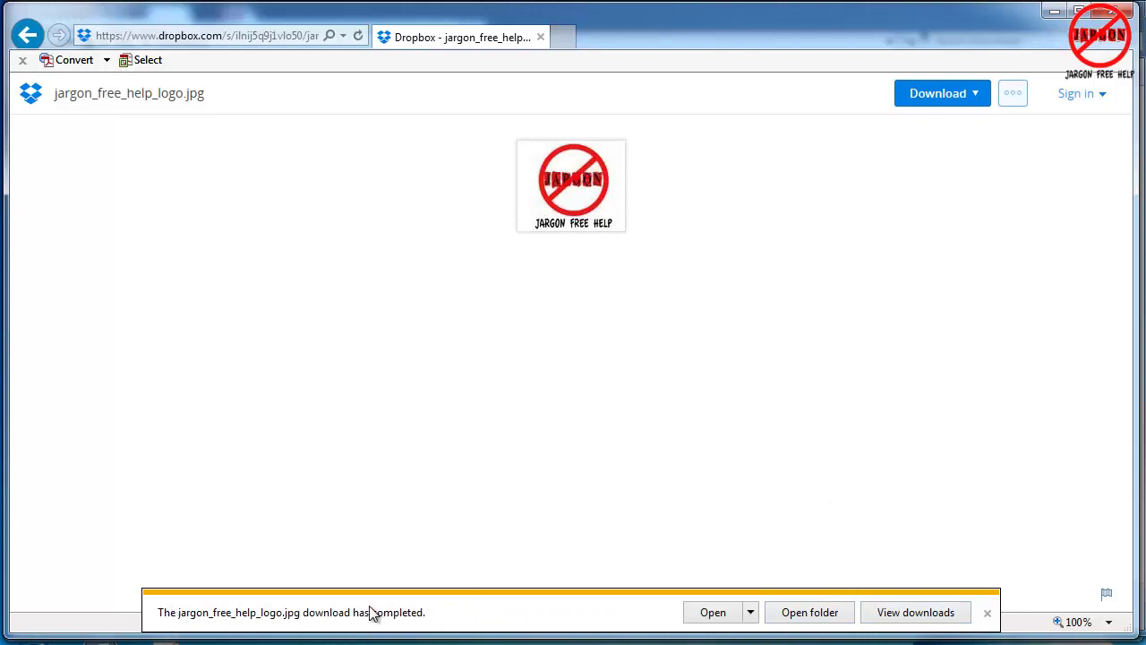
pyautogui.click(829, 616)
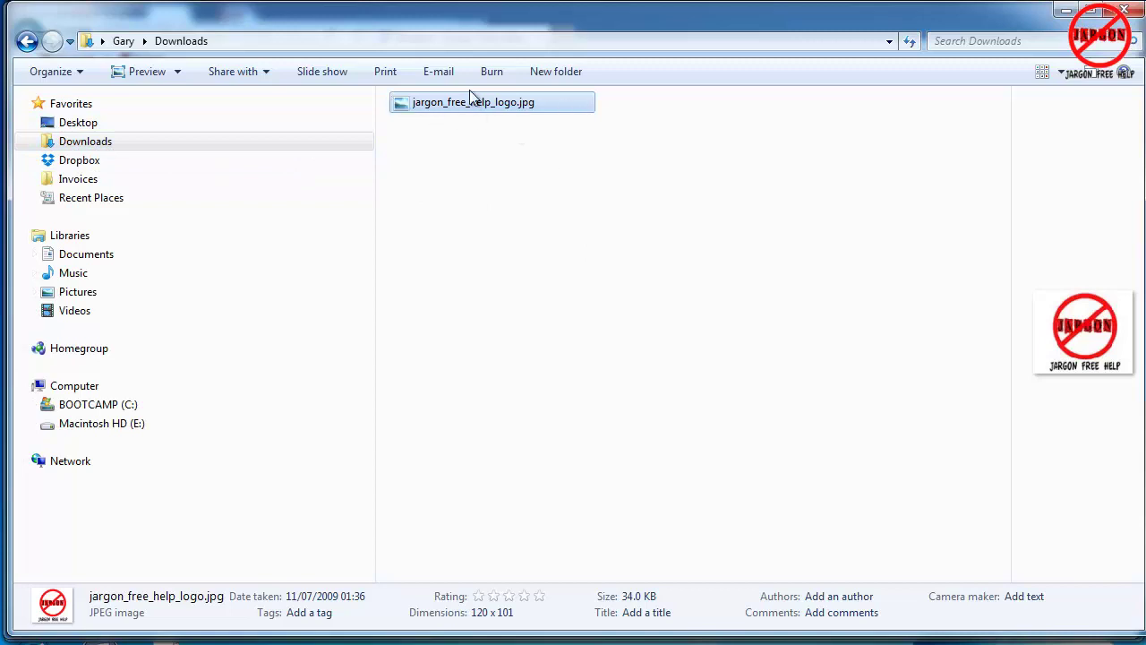
pyautogui.moveTo(433, 100)
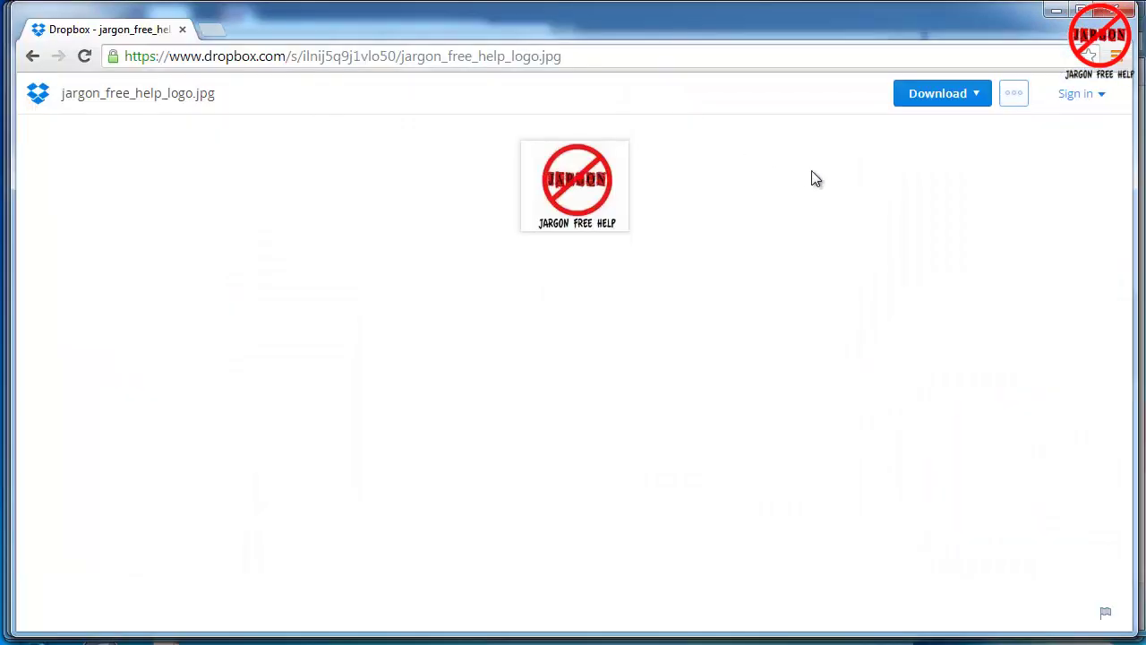
# Step: Download the shared logo image with Direct download, show the downloaded file in its folder, and close that folder window
pyautogui.click(976, 98)
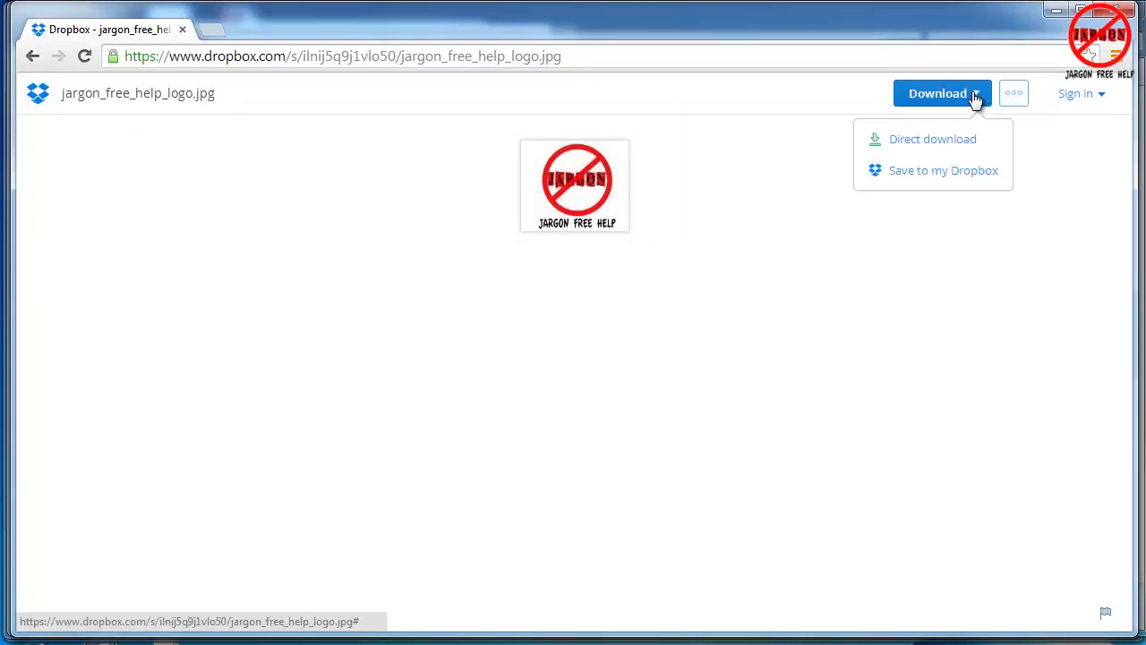
pyautogui.click(938, 144)
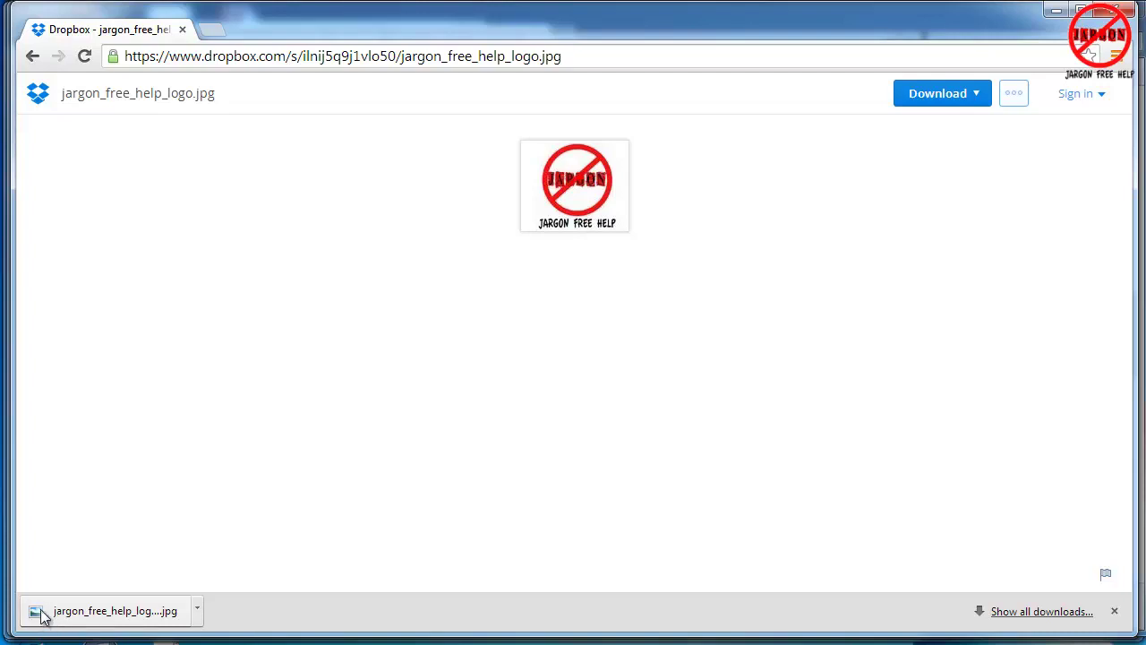
pyautogui.click(197, 614)
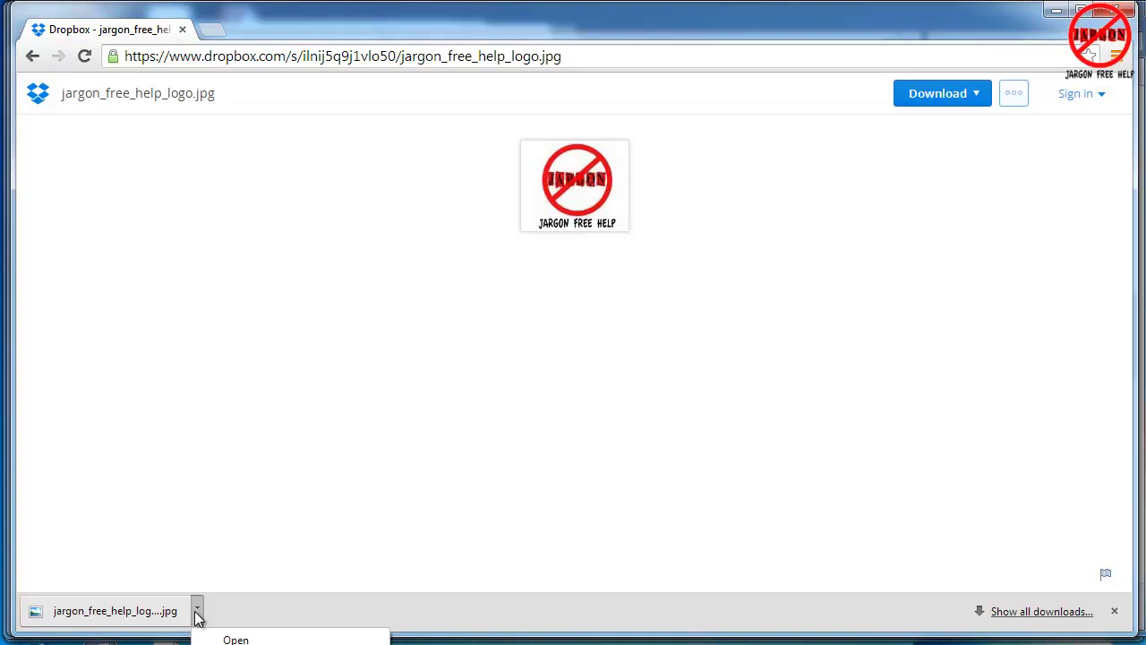
pyautogui.click(433, 636)
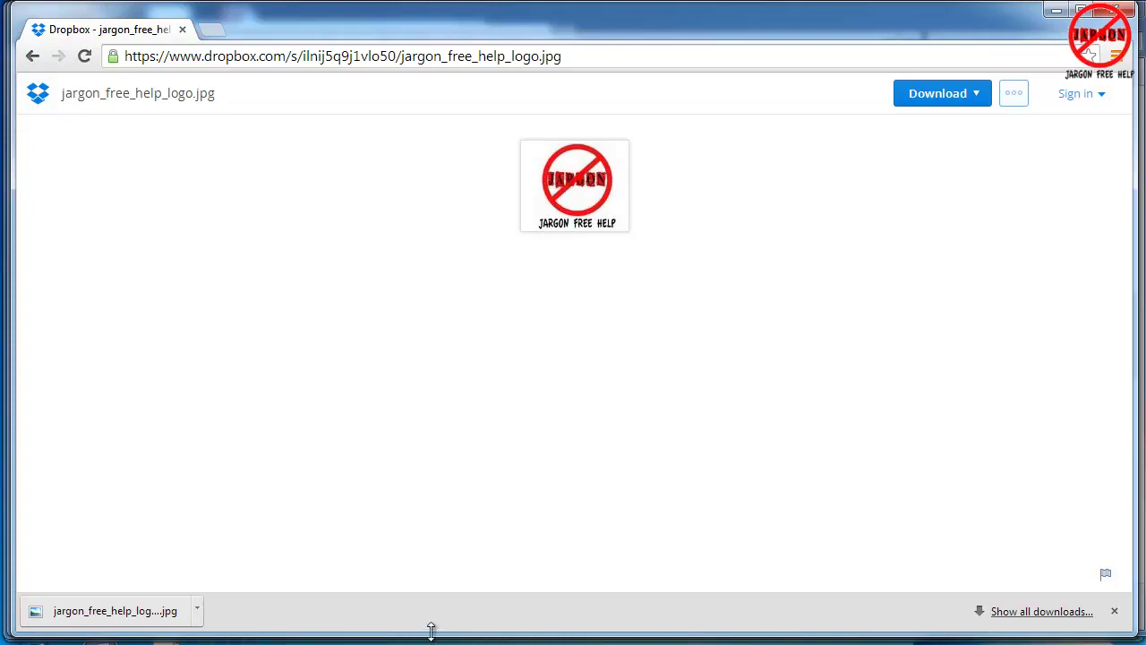
pyautogui.moveTo(433, 636); pyautogui.dragTo(410, 562)
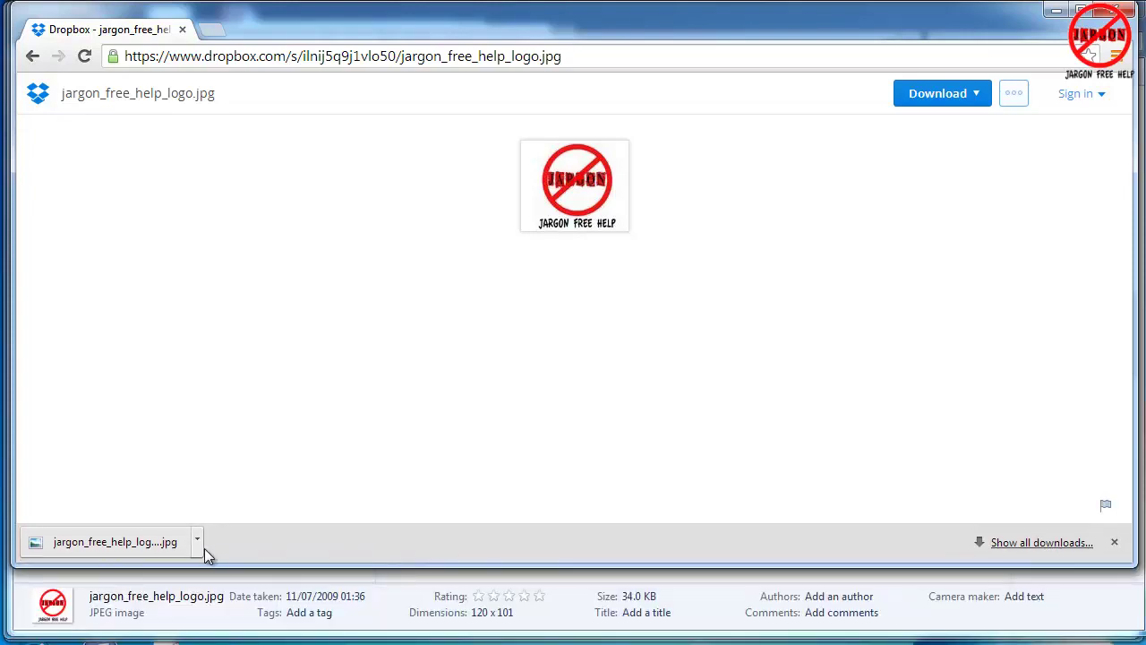
pyautogui.click(199, 546)
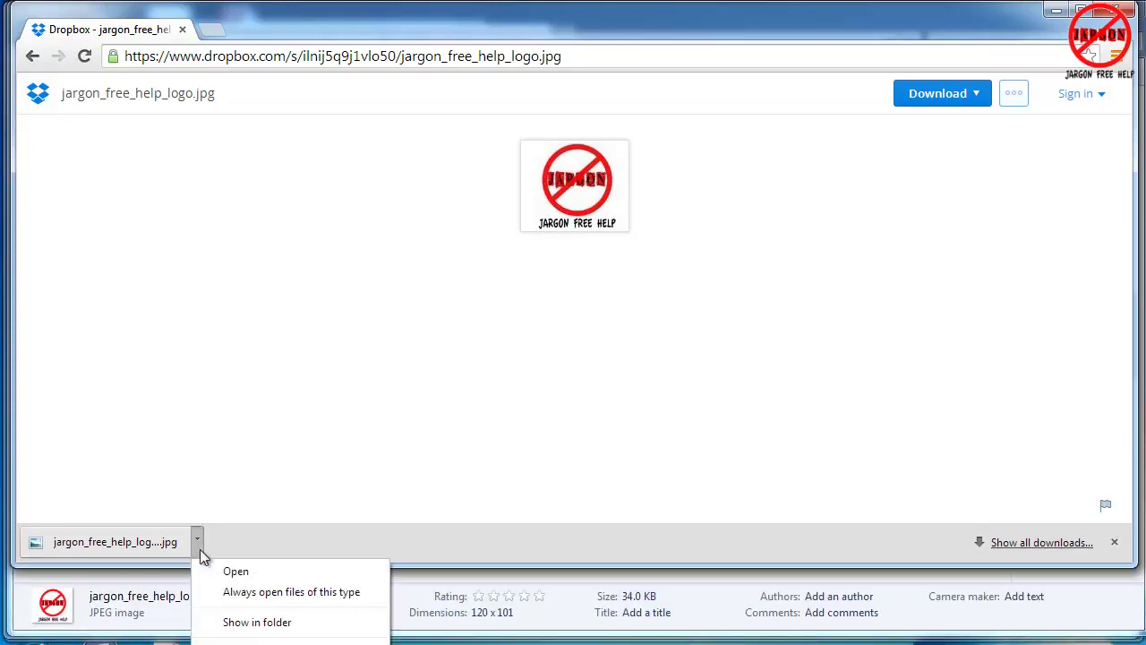
pyautogui.click(250, 625)
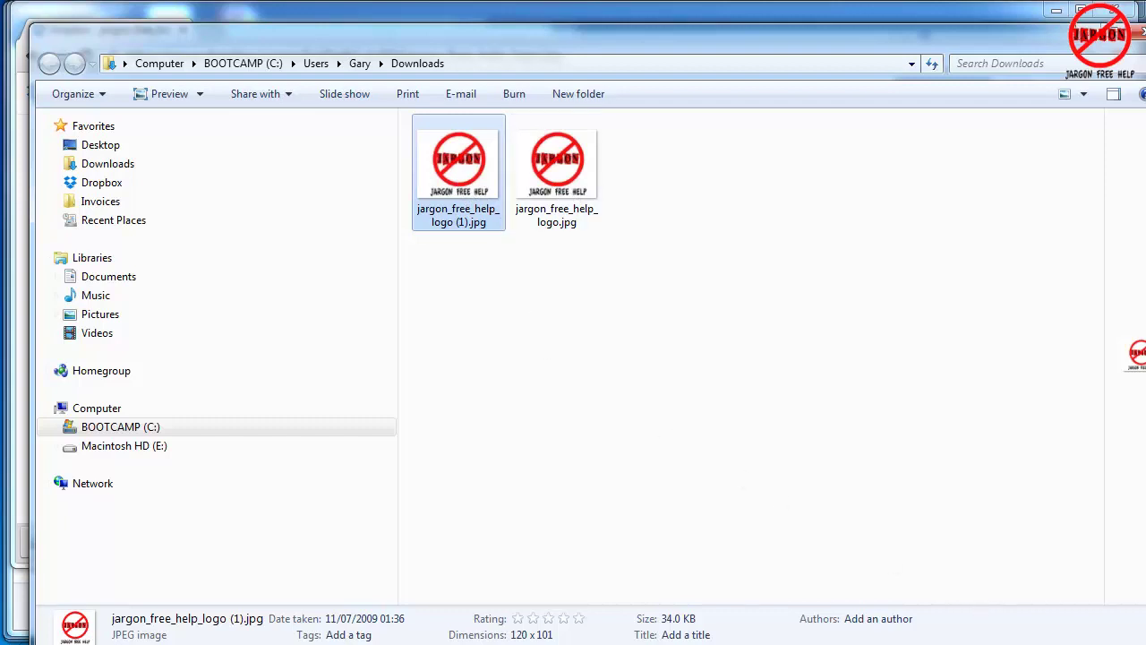
pyautogui.hotkey('alt', 'F4')
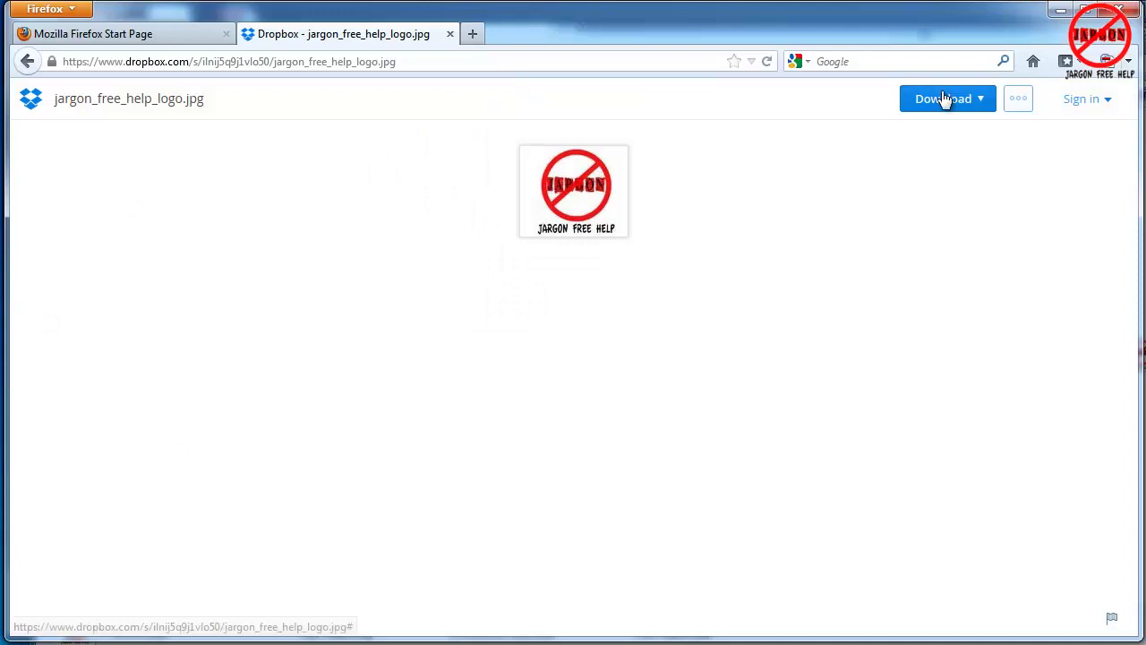
# Step: Download jargon_free_help_logo.jpg with Direct download using the Save File option, and close the list of downloads
pyautogui.click(975, 104)
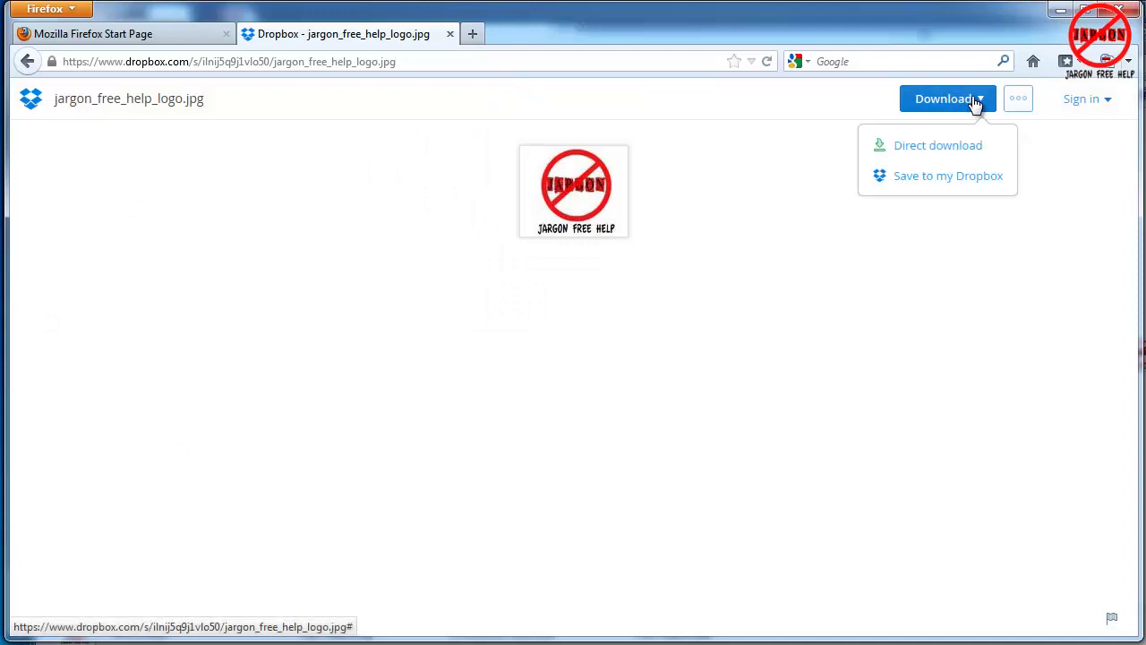
pyautogui.click(938, 152)
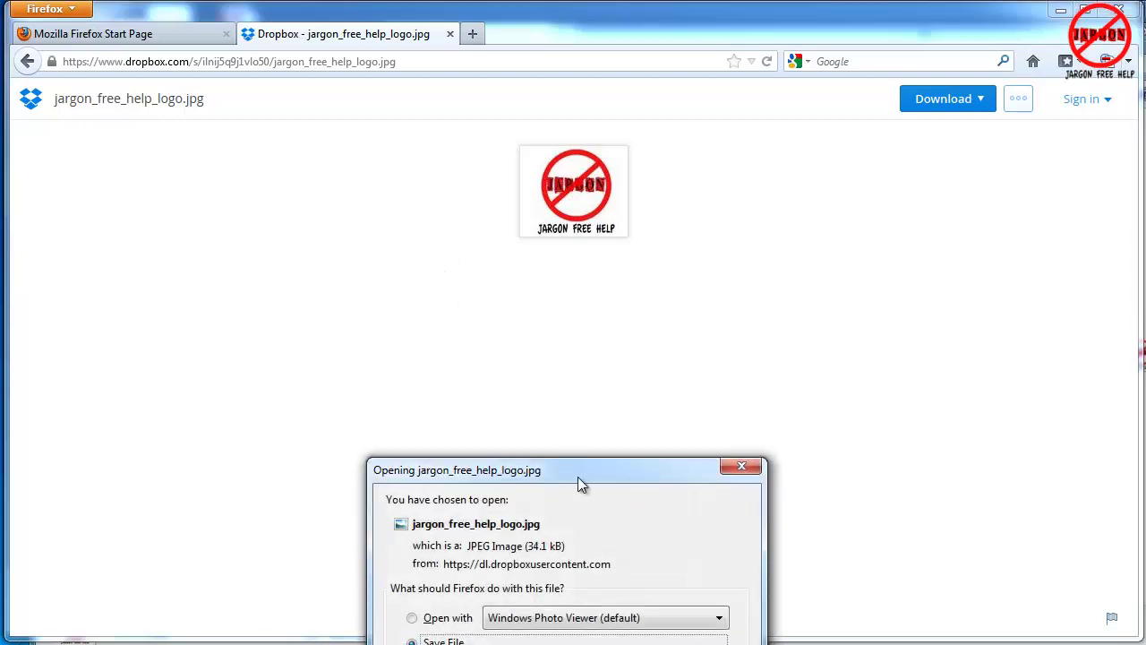
pyautogui.moveTo(578, 483); pyautogui.dragTo(515, 244)
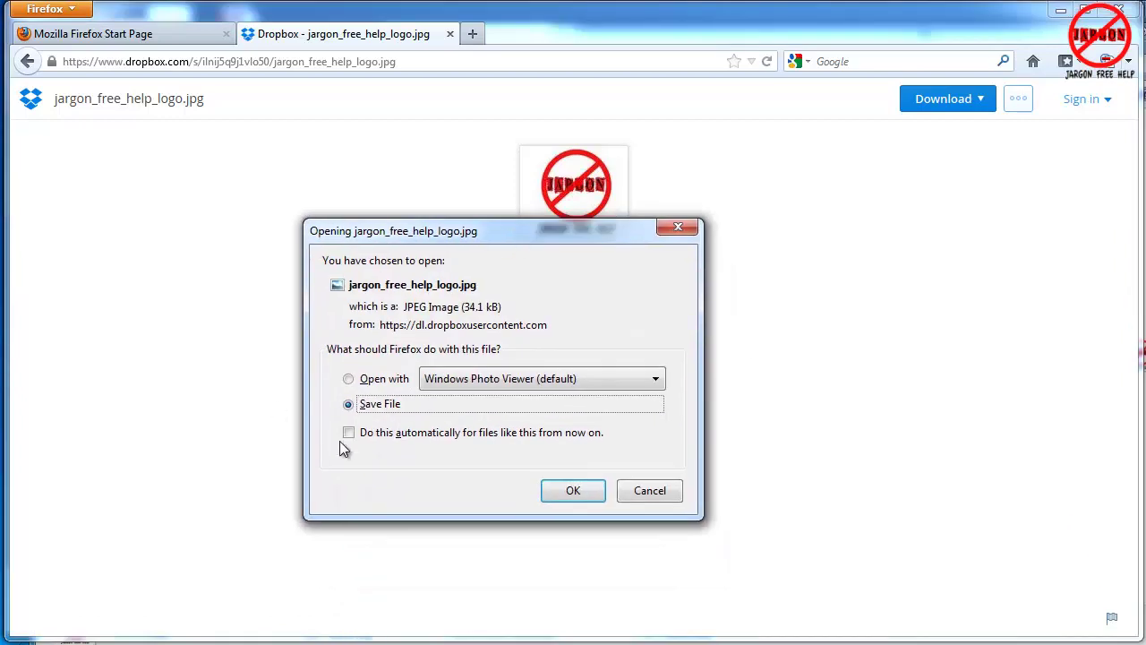
pyautogui.click(586, 495)
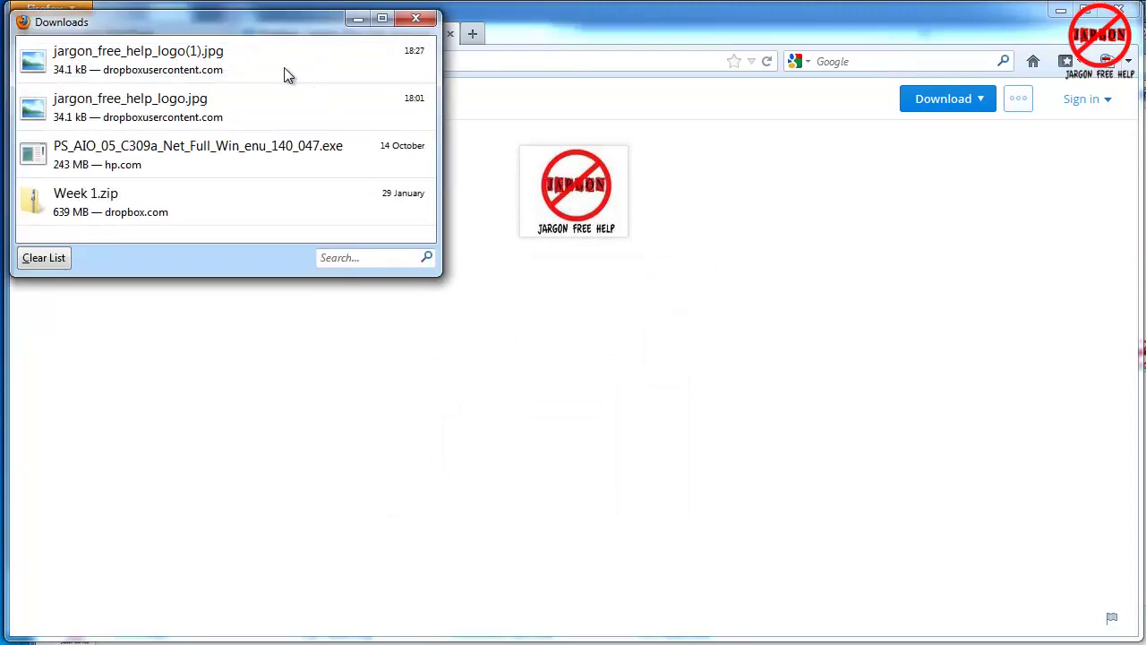
pyautogui.click(416, 19)
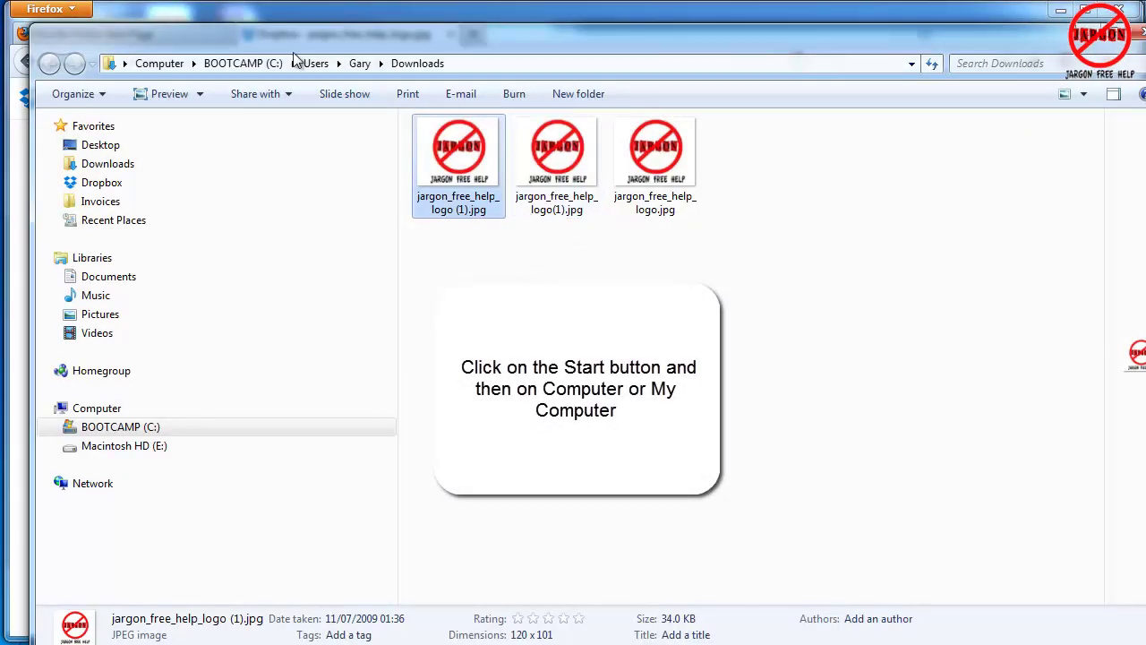
# Step: Open the Downloads folder from the favourites and display its files in the List view
pyautogui.moveTo(221, 29); pyautogui.dragTo(189, 7)
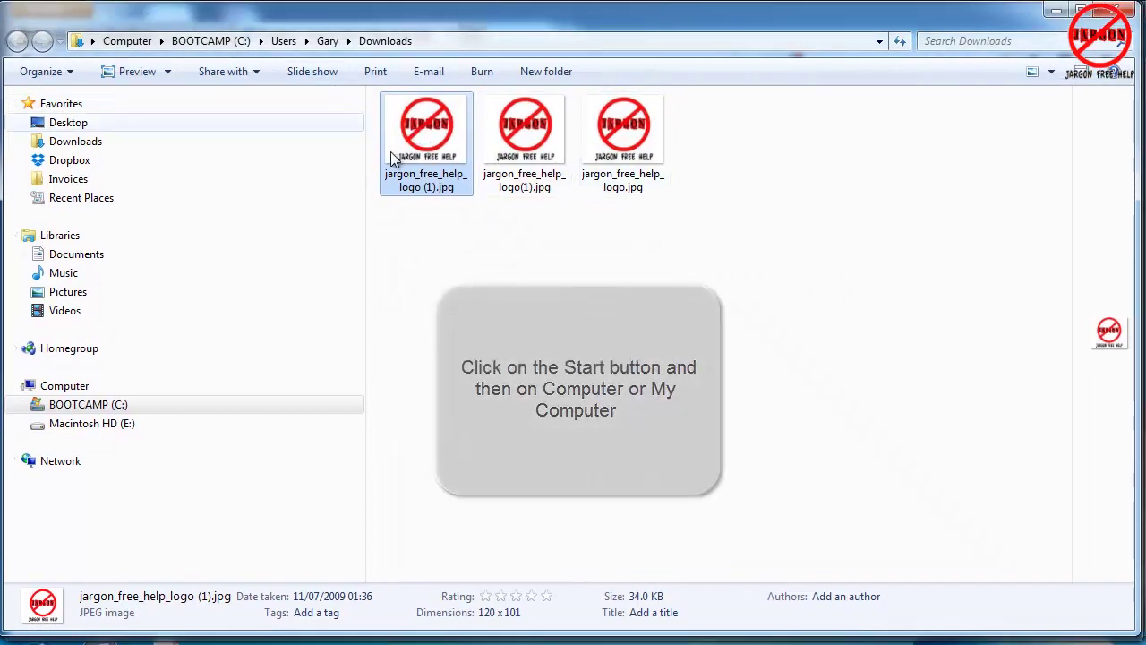
pyautogui.click(72, 161)
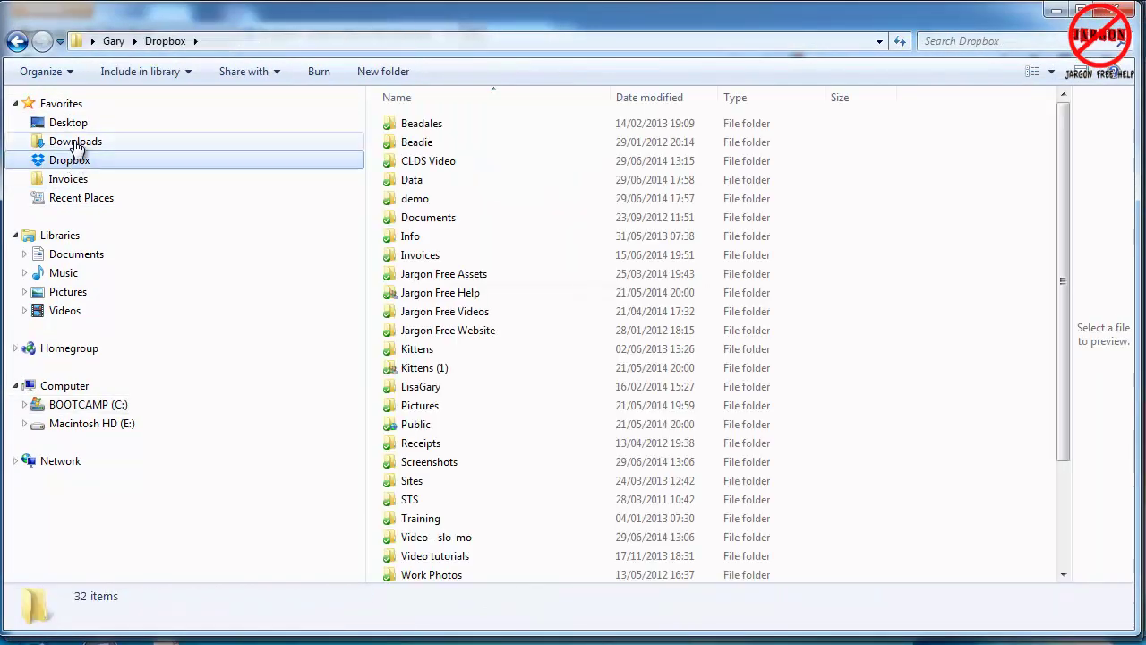
pyautogui.click(76, 145)
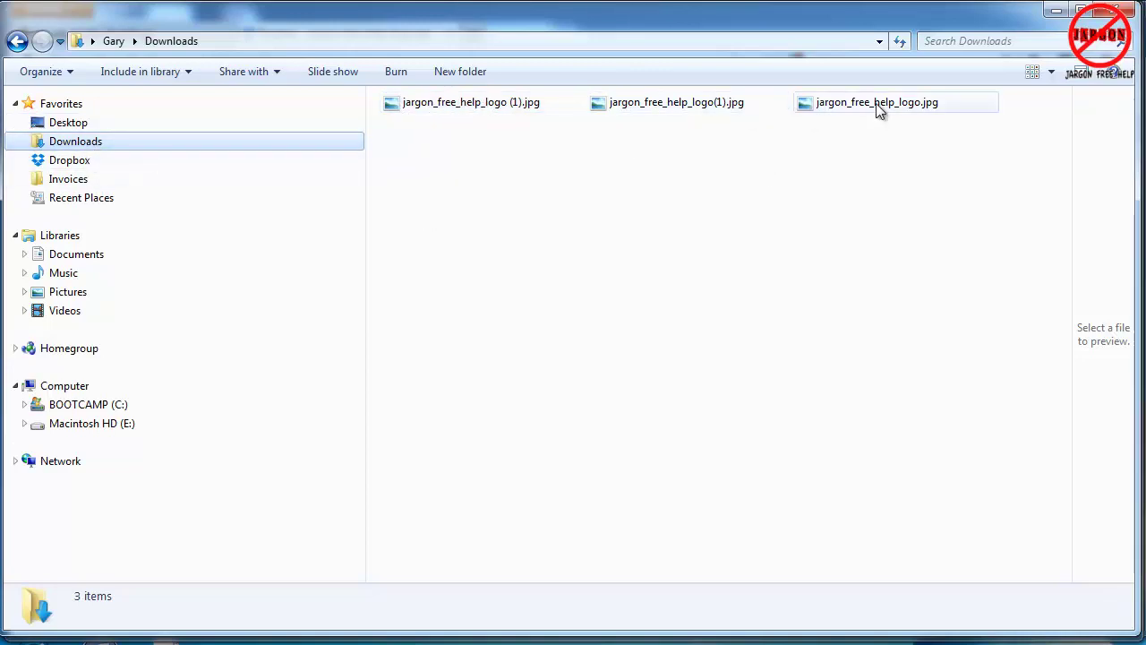
pyautogui.click(1051, 72)
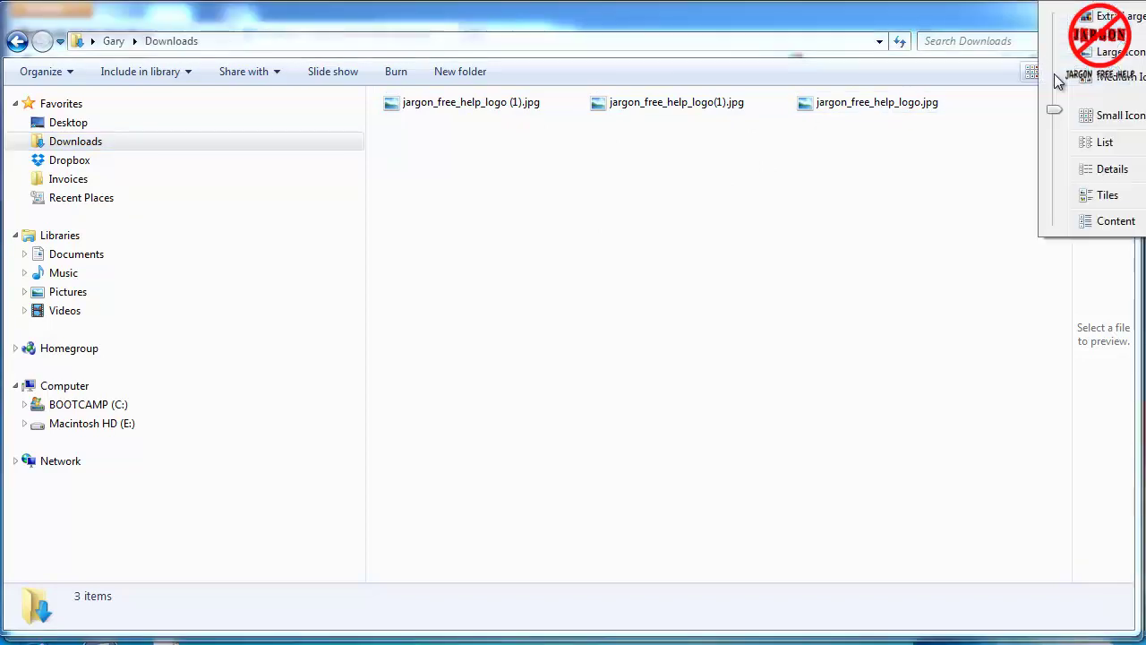
pyautogui.click(1083, 141)
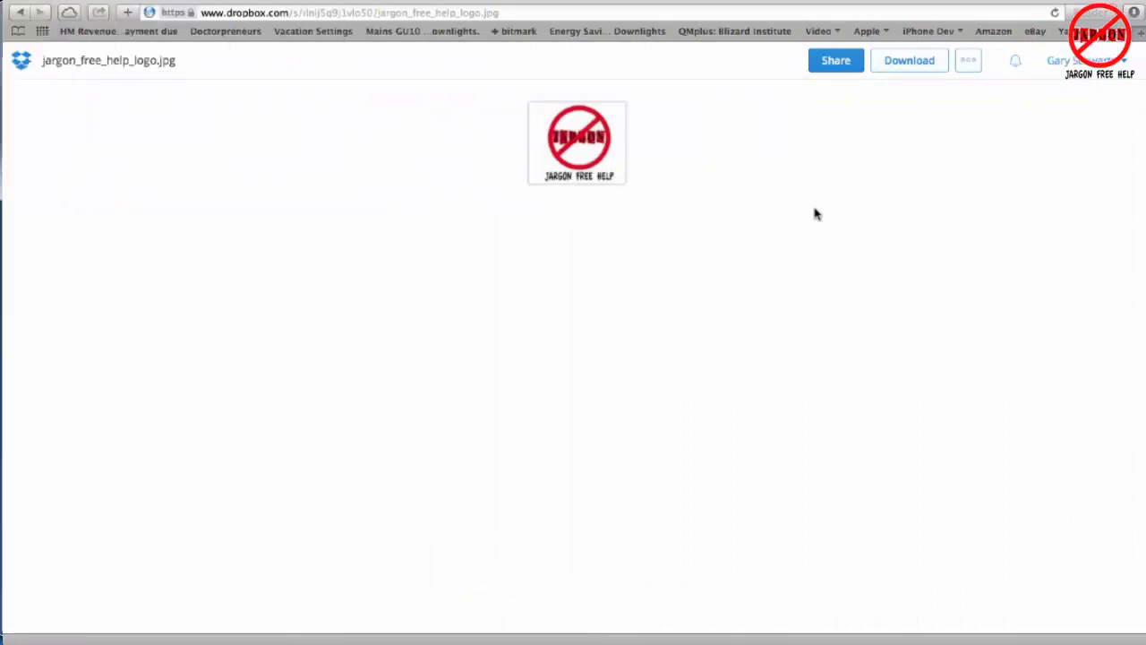
# Step: Download the shared logo image, open the Downloads folder in Finder, and look at its item arrangement options
pyautogui.click(915, 68)
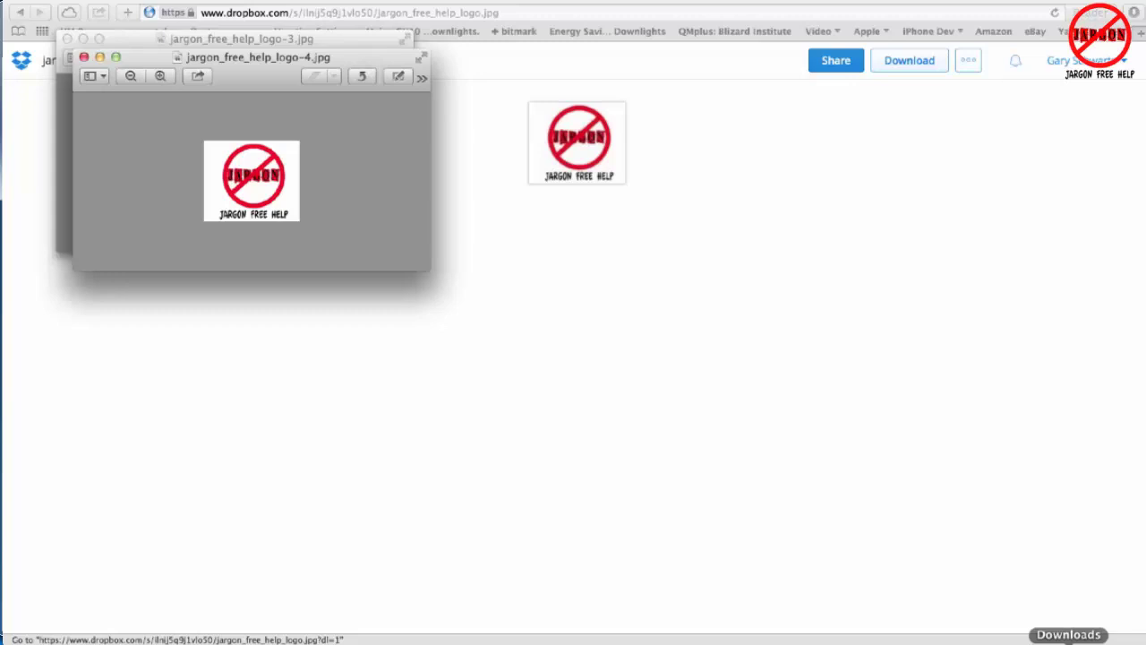
pyautogui.click(38, 641)
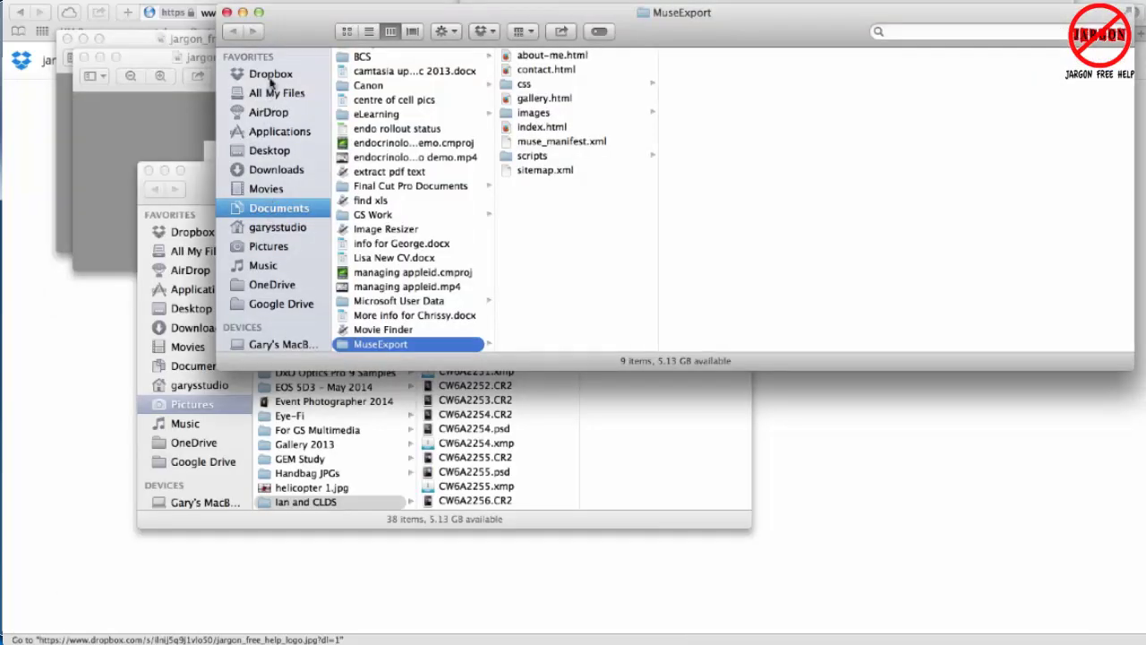
pyautogui.click(267, 172)
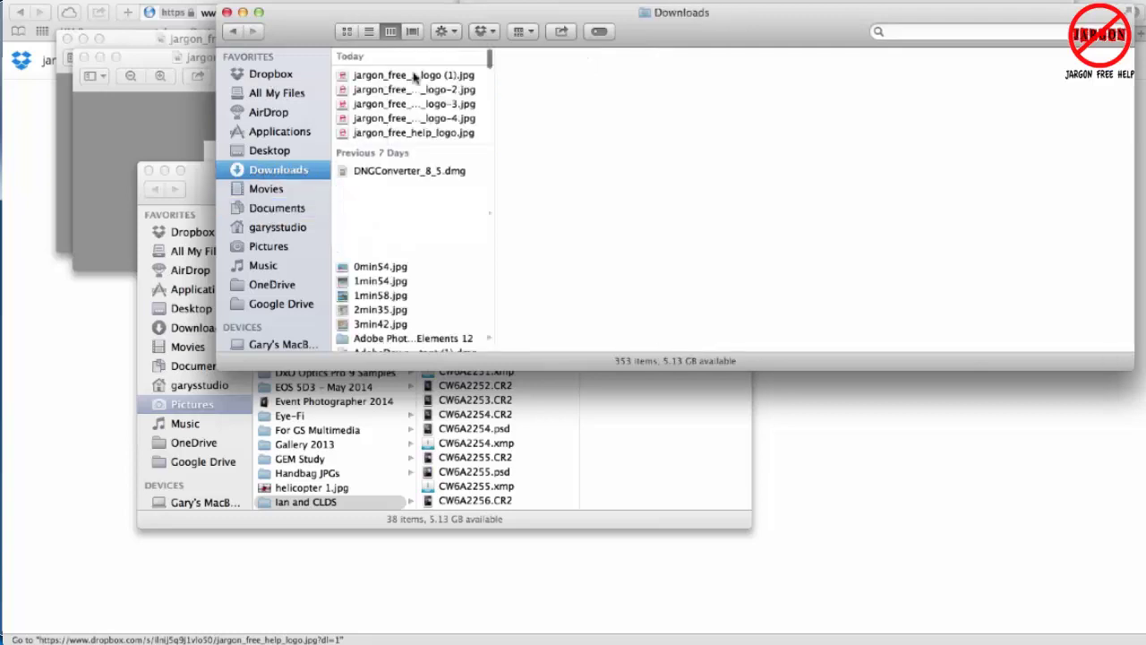
pyautogui.click(521, 36)
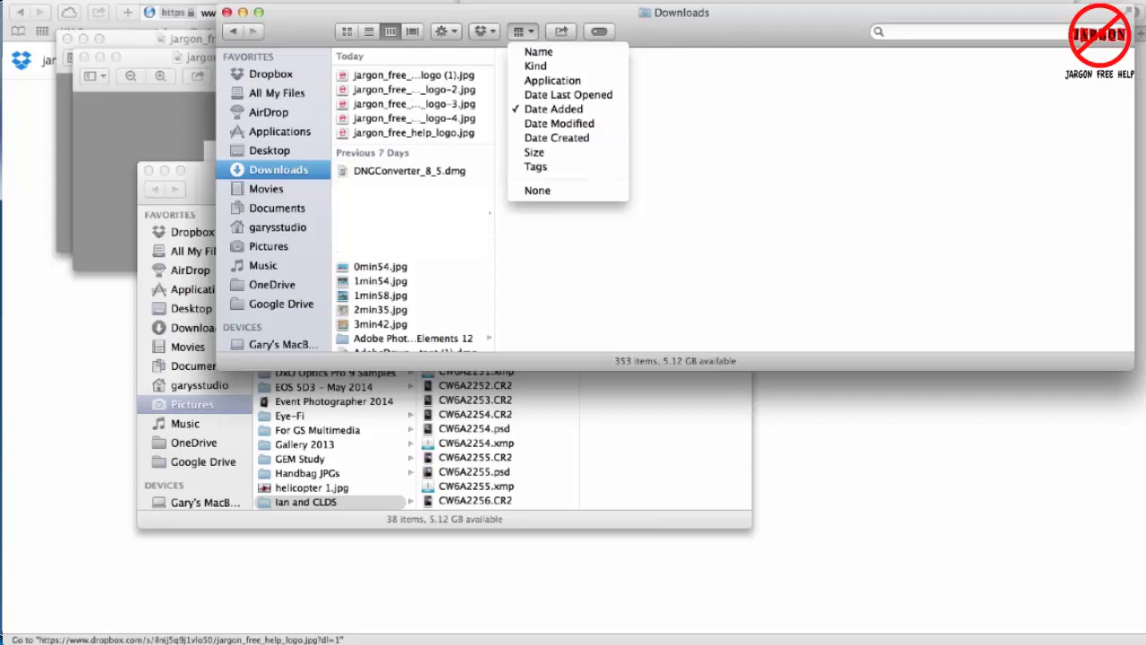
pyautogui.click(515, 242)
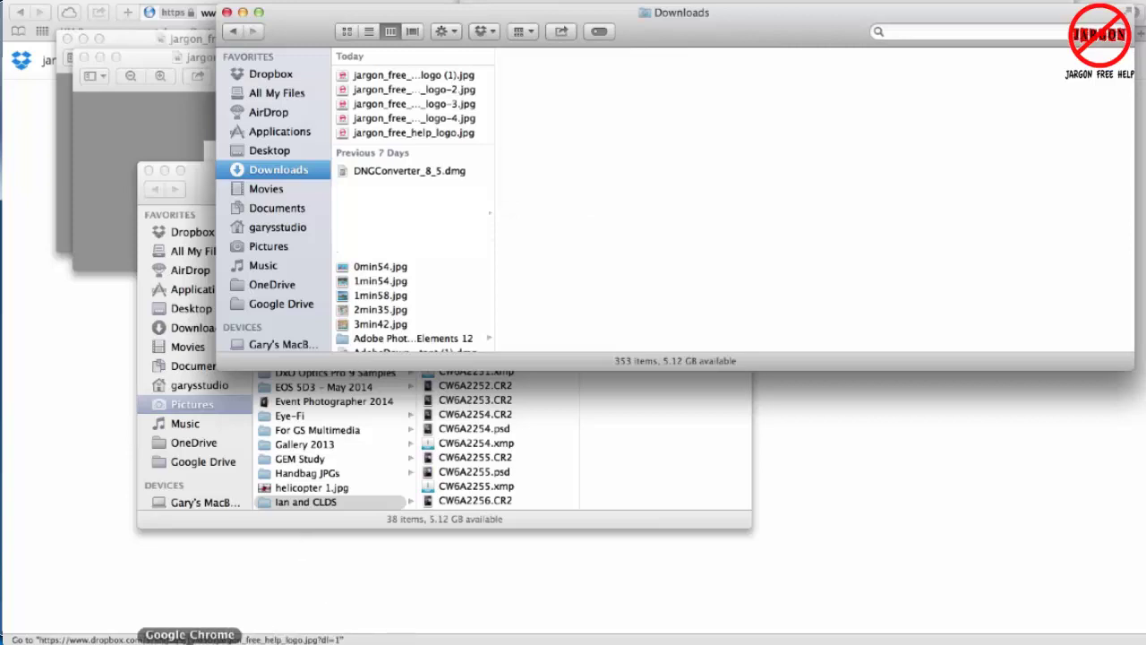
# Step: Switch to Google Chrome, download jargon_free_help_logo.jpg from the Dropbox page, and return to the Downloads folder in Finder
pyautogui.click(184, 639)
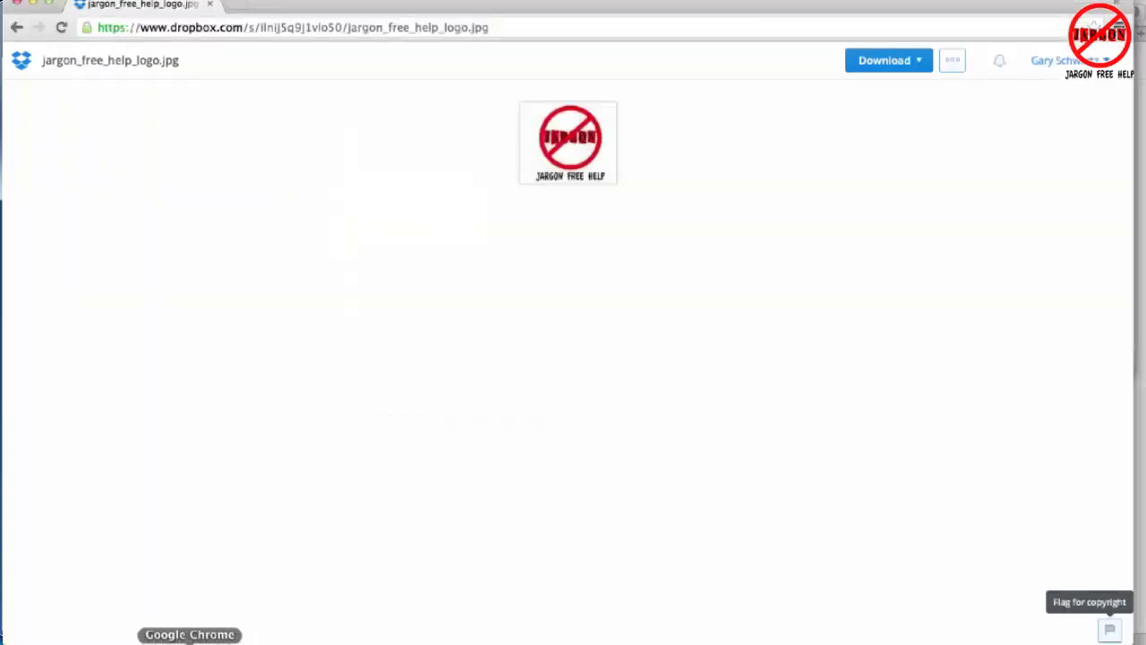
pyautogui.click(913, 66)
pyautogui.click(893, 112)
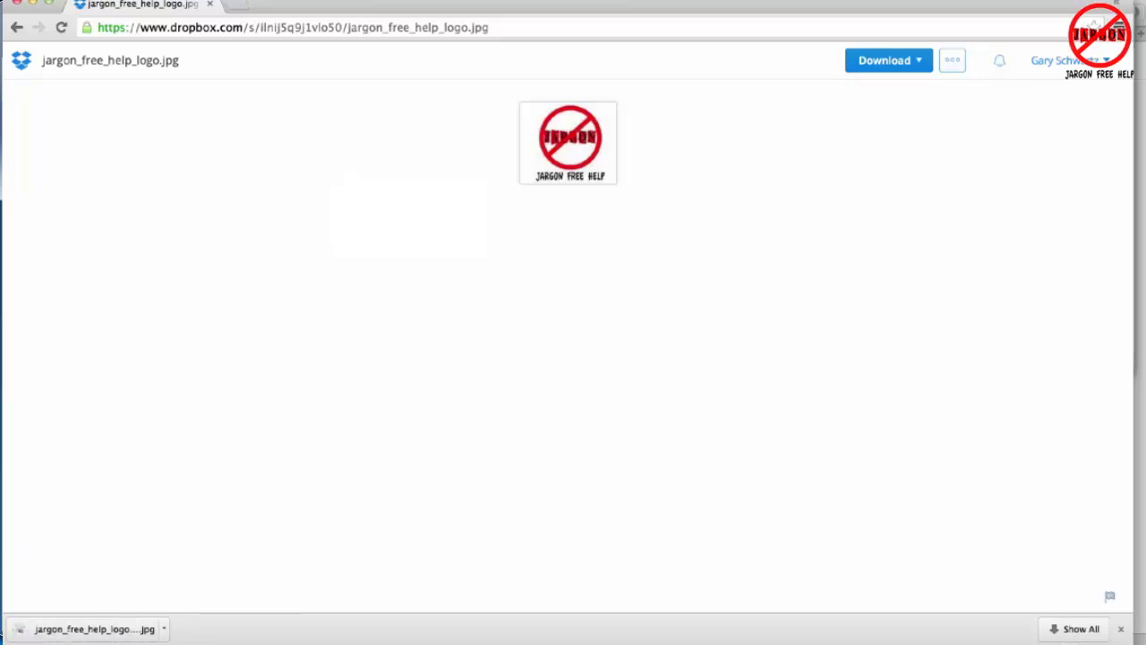
pyautogui.click(37, 639)
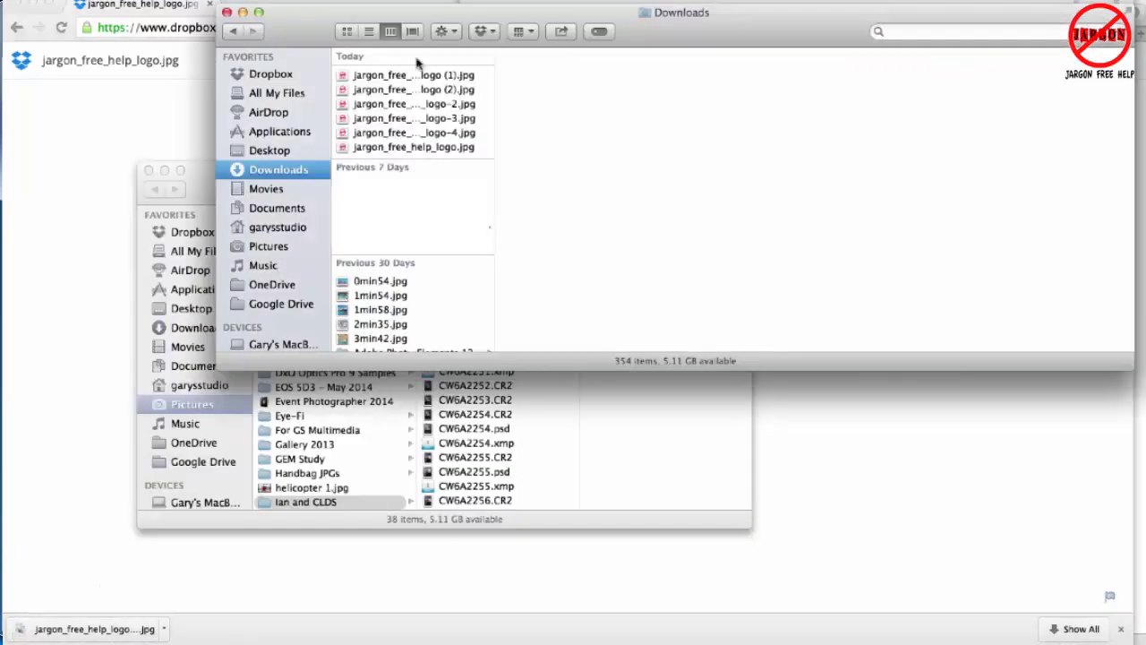